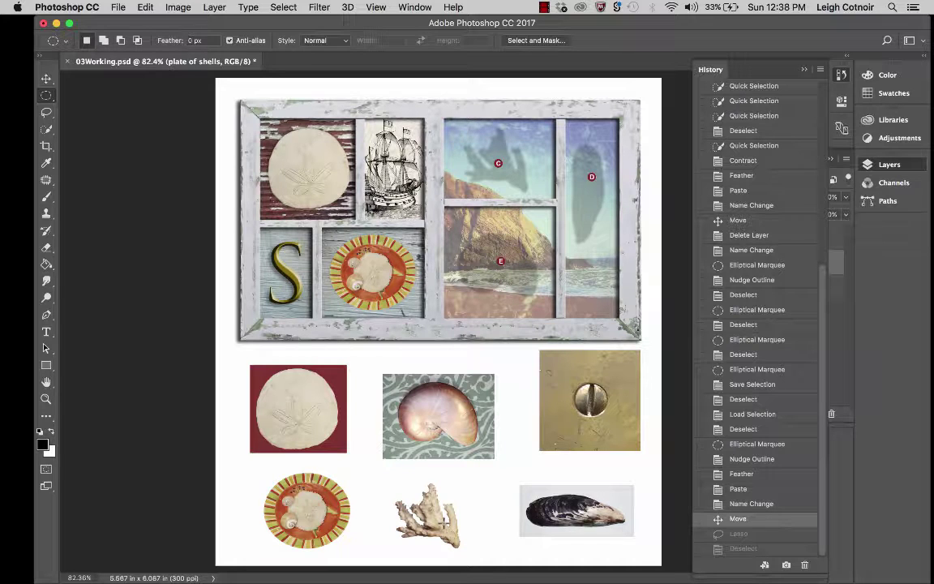
Activate the Magic Wand tool for working on the coral
scroll(444, 519, up, 8)
scroll(444, 519, down, 10)
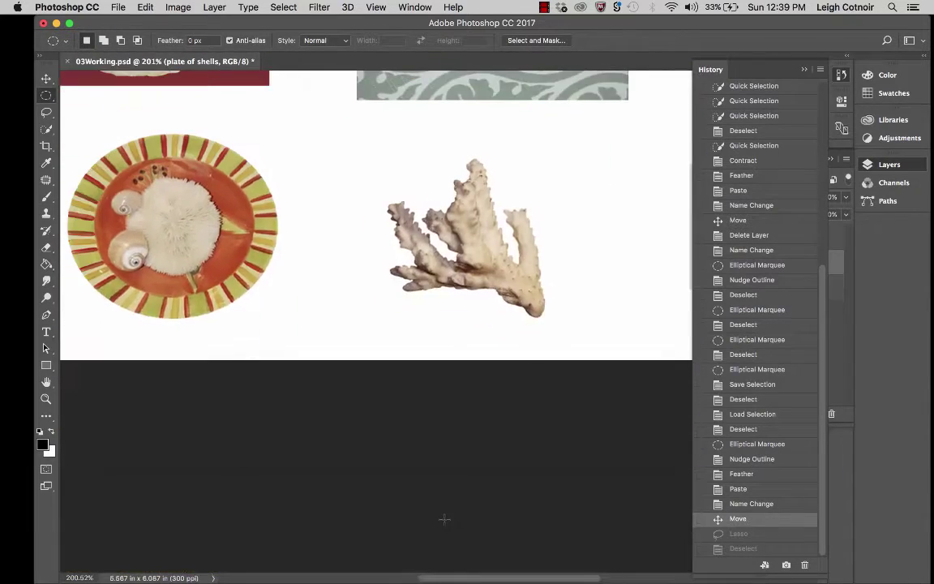
scroll(445, 519, up, 2)
scroll(477, 343, up, 3)
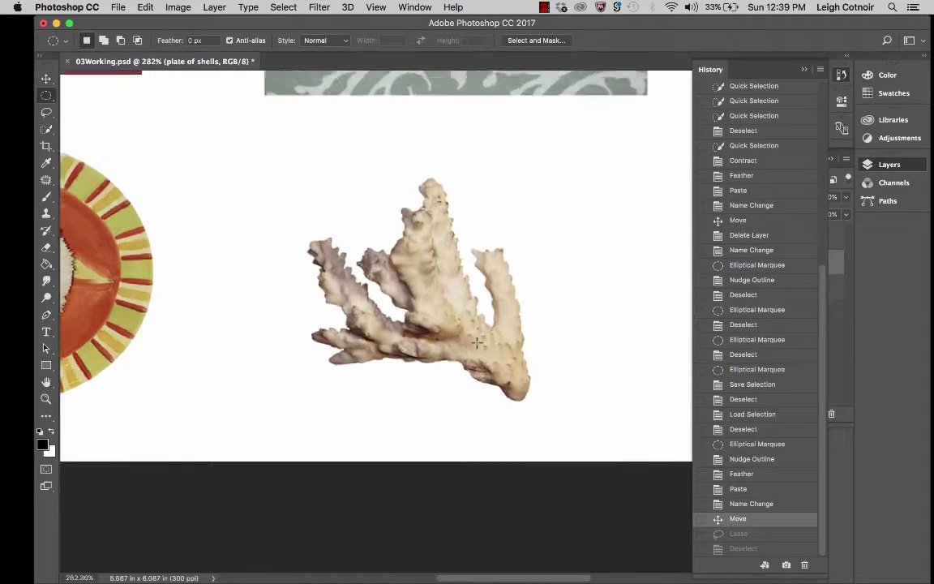
scroll(477, 342, up, 2)
scroll(476, 342, right, 3)
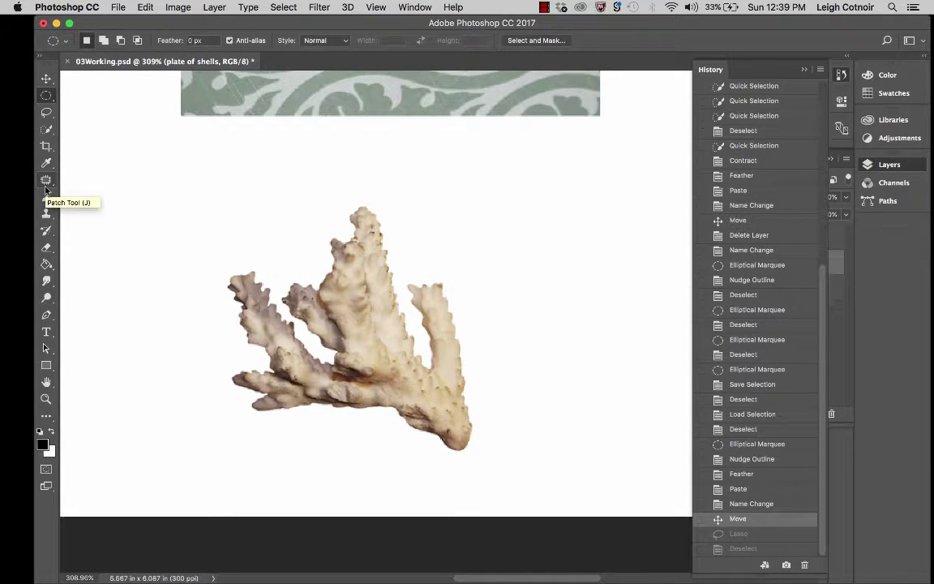
click(46, 130)
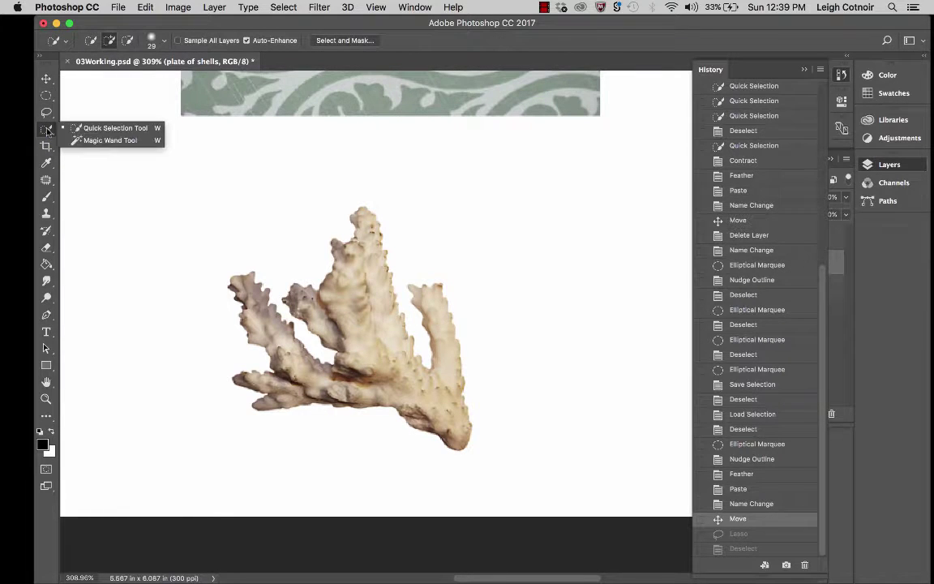
click(92, 141)
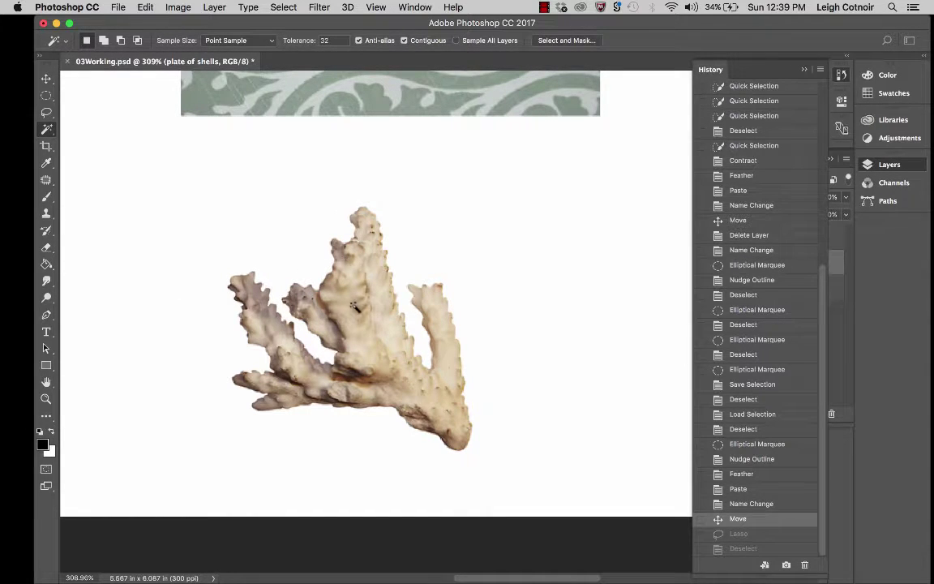
Clear a trial Magic Wand selection of the coral and make Layer 0 the active layer
click(354, 306)
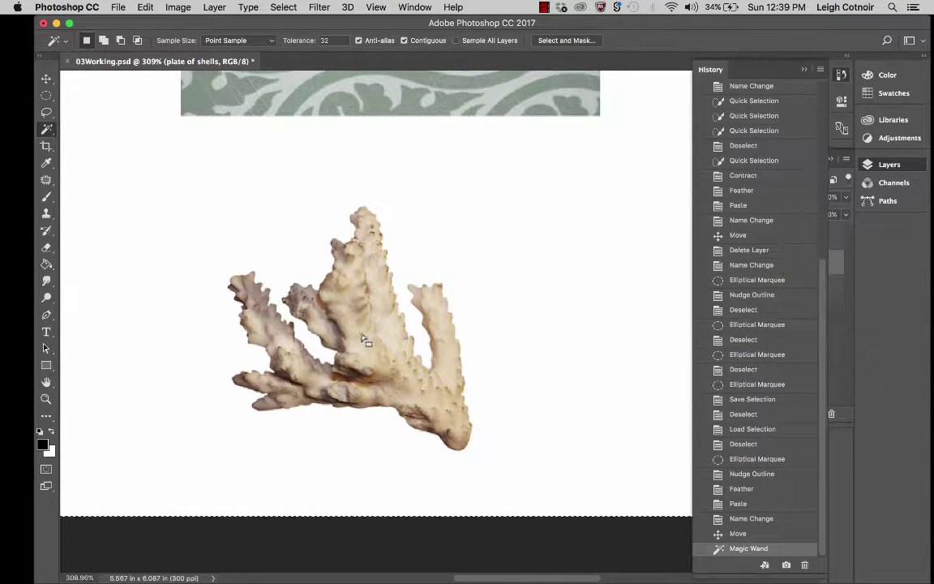
key(super+d)
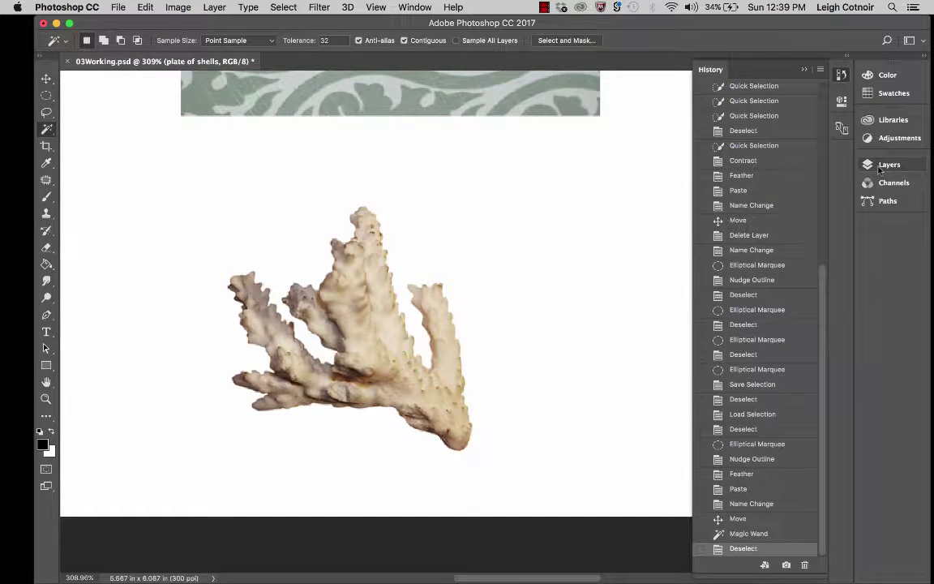
click(885, 165)
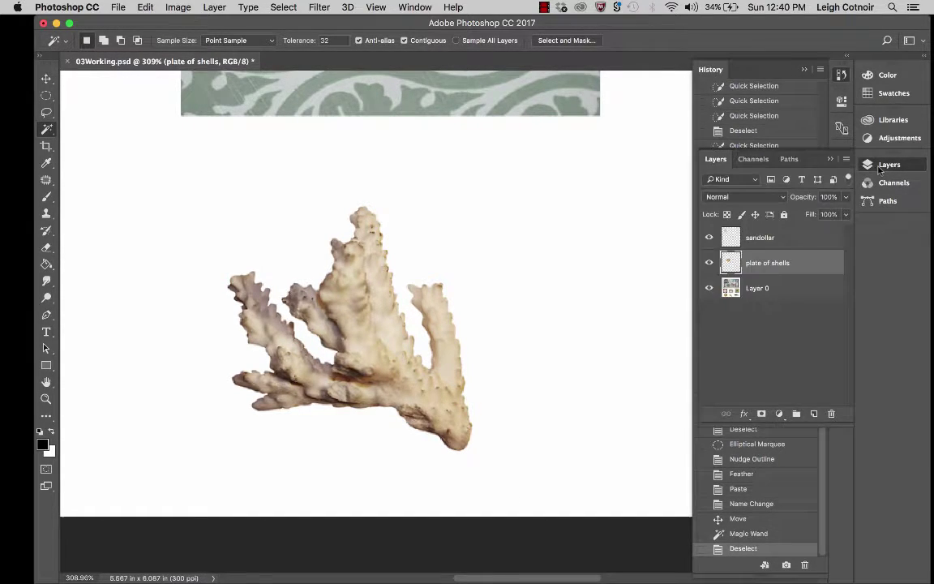
click(751, 289)
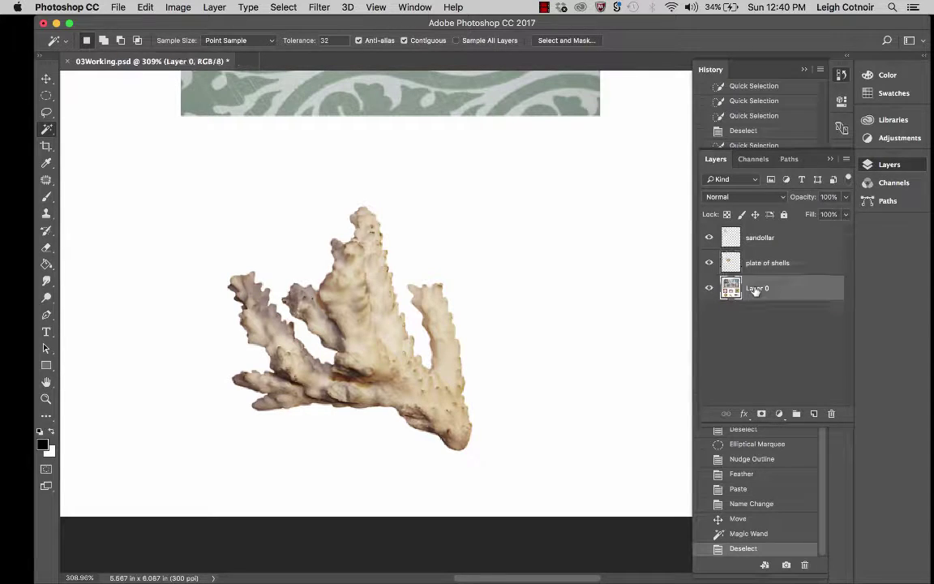
Try to select the coral by sampling its light tones with the Magic Wand at tolerance 32 and adding a second area
click(357, 322)
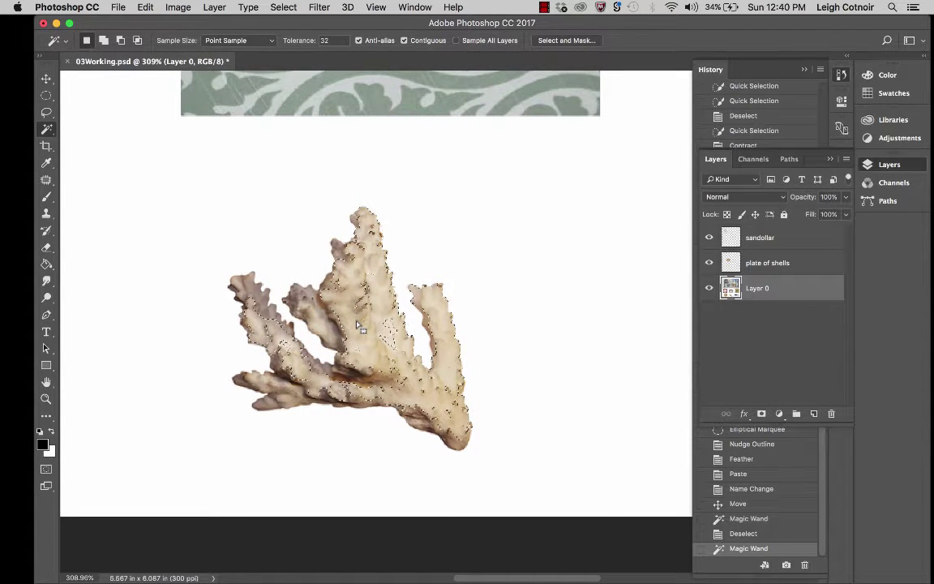
click(389, 342)
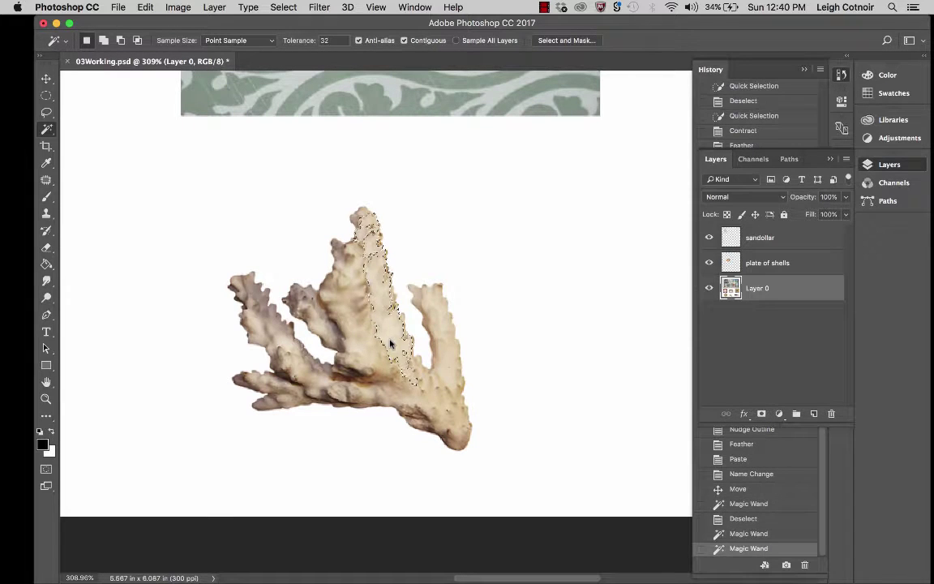
shift+click(370, 288)
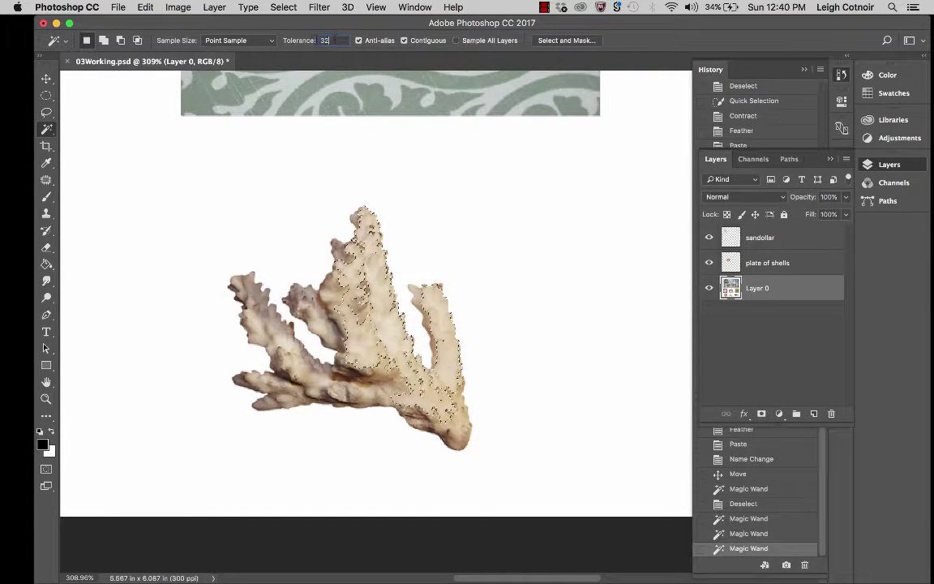
Examine the Magic Wand's tolerance, sample size and anti-alias options
click(308, 43)
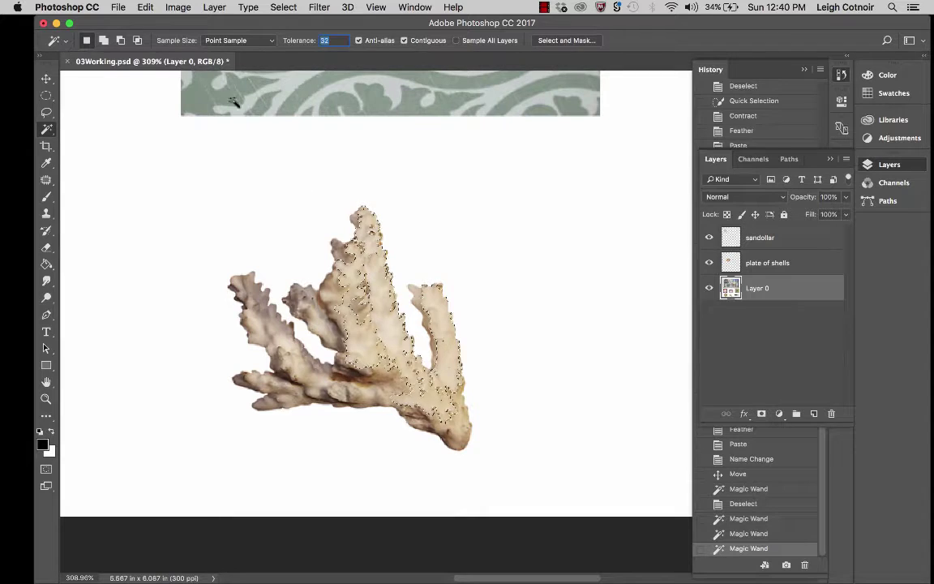
click(247, 40)
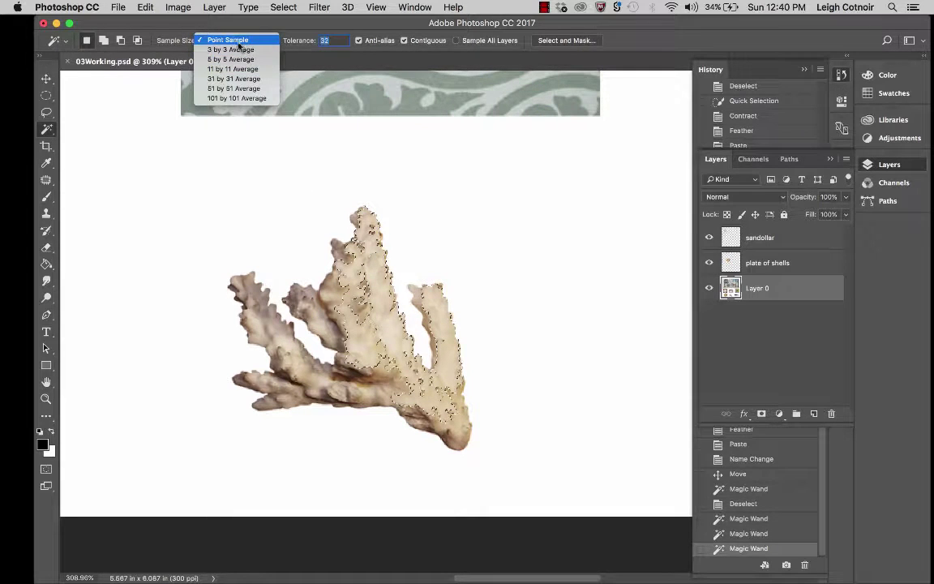
click(235, 40)
click(231, 40)
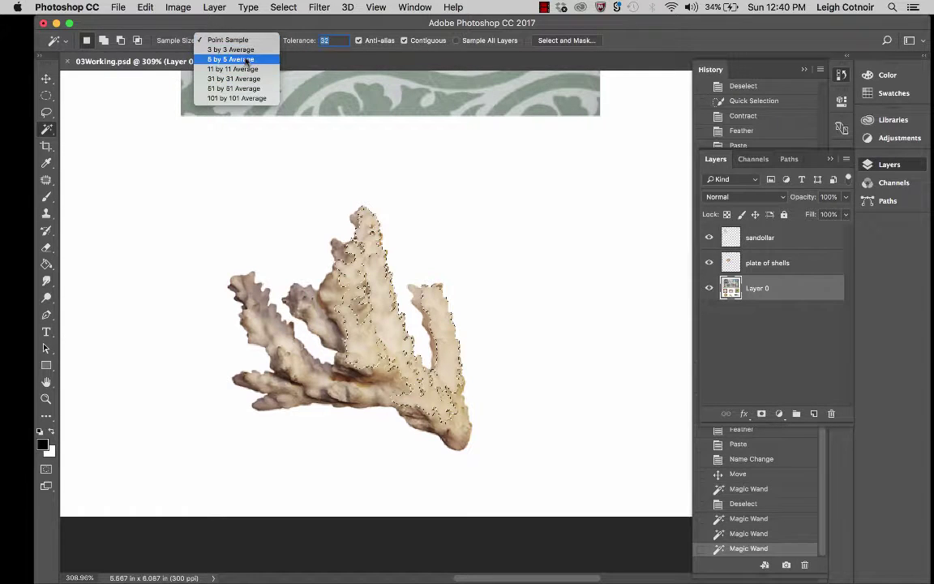
click(243, 41)
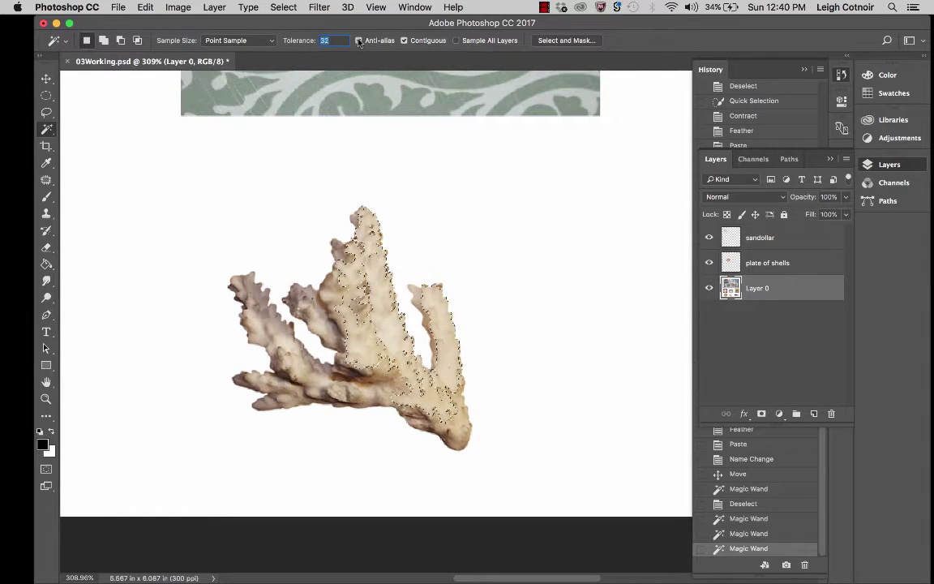
click(359, 41)
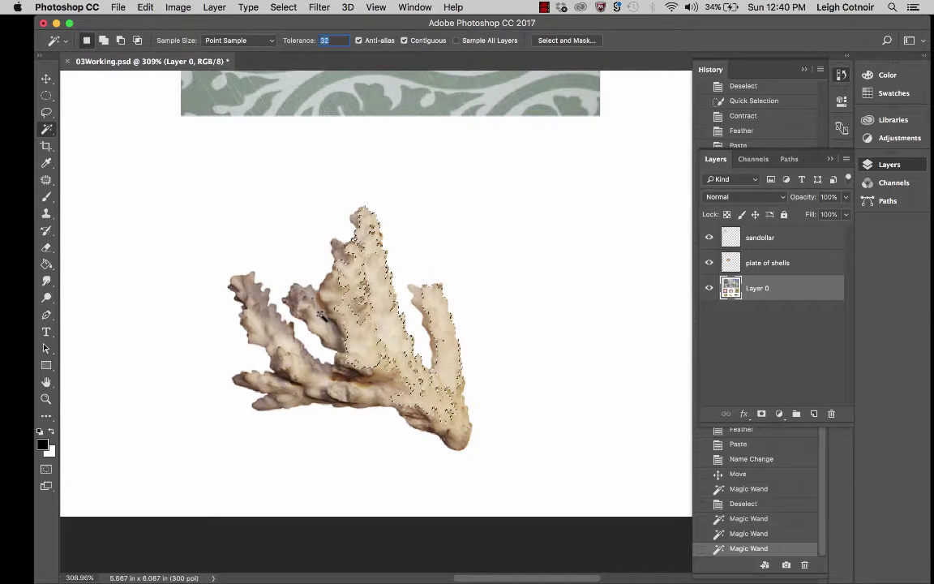
Try selecting the white background around the coral with the Magic Wand and clear that selection
click(308, 258)
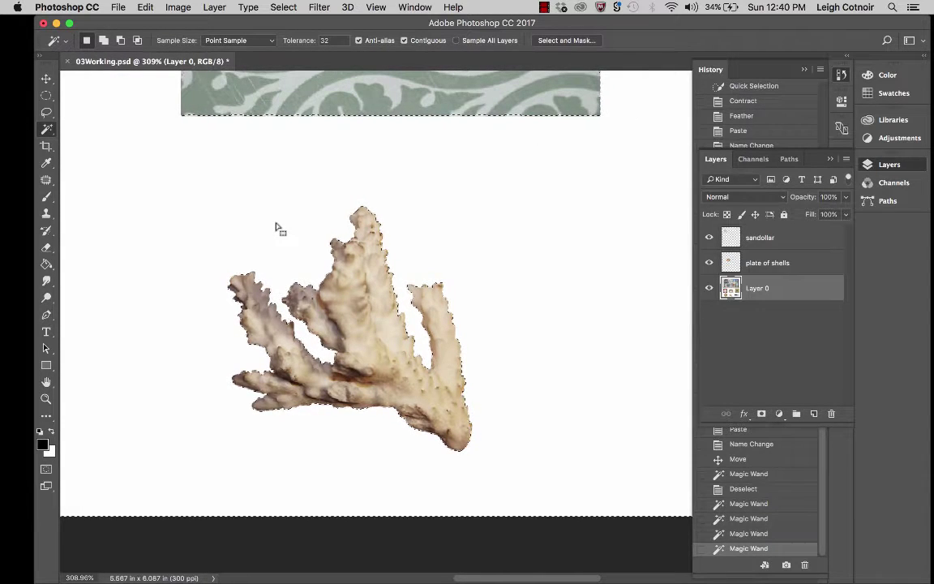
key(super+d)
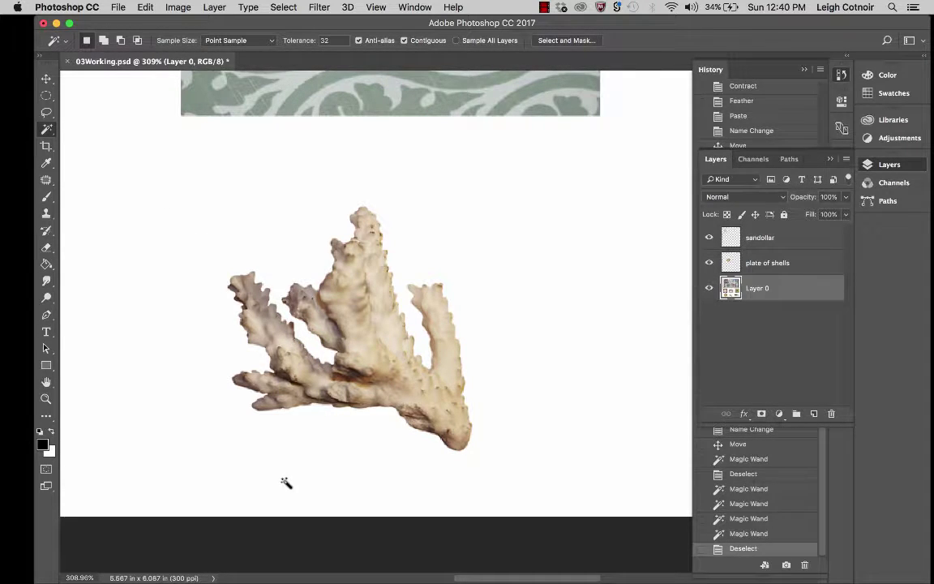
Draw a rectangular marquee selection around the whole coral with some white margin on every side
click(46, 96)
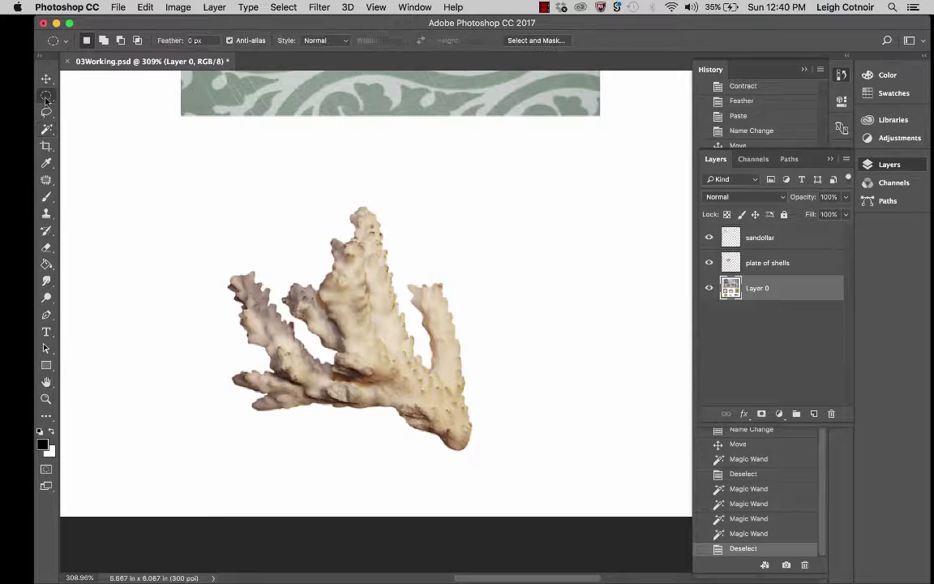
click(73, 96)
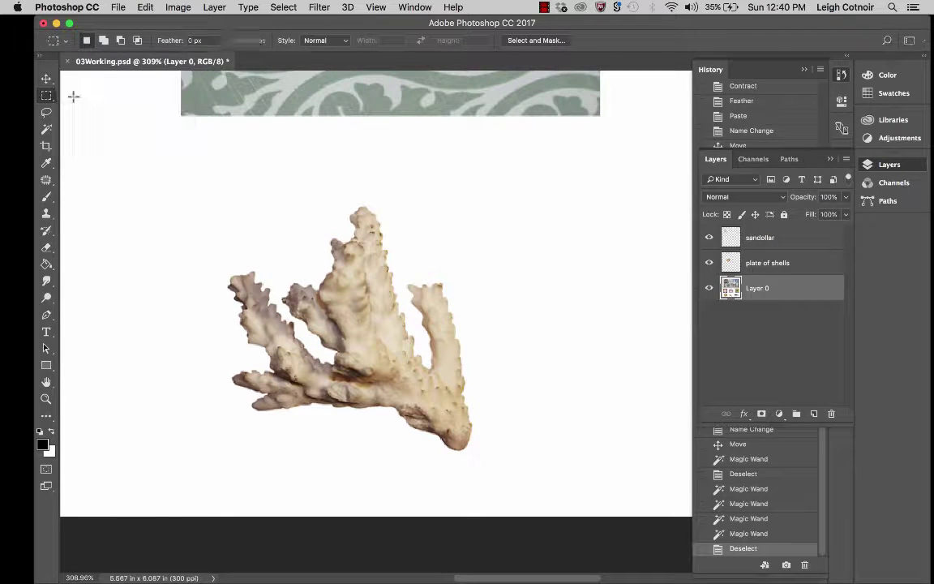
drag(181, 177, 531, 490)
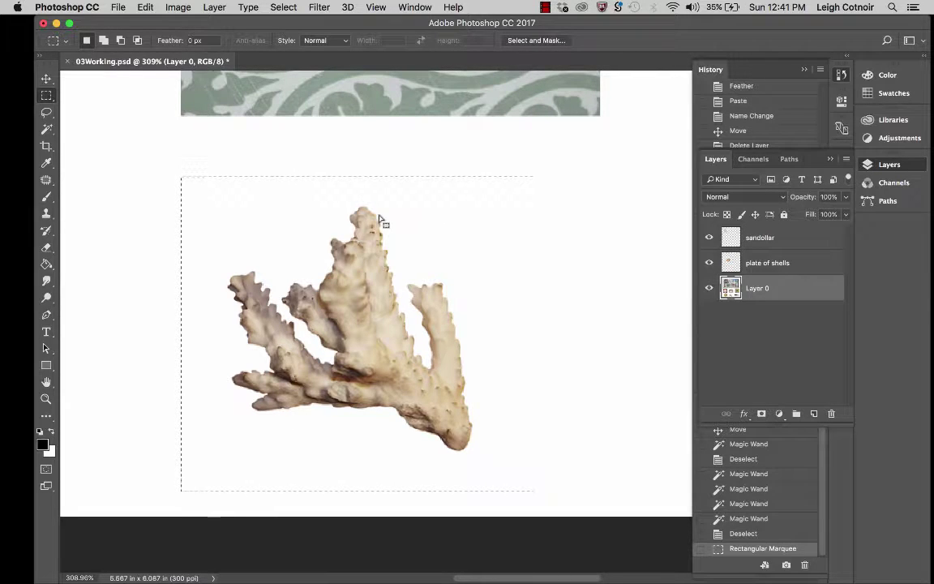
Subtract the white background from the rectangular selection with the Magic Wand, leaving only the coral selected
click(46, 128)
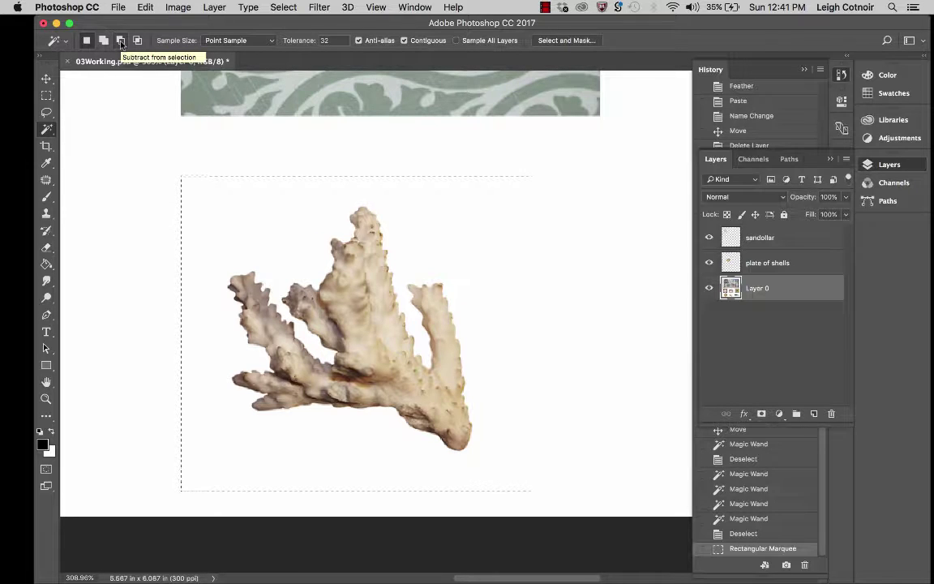
click(122, 45)
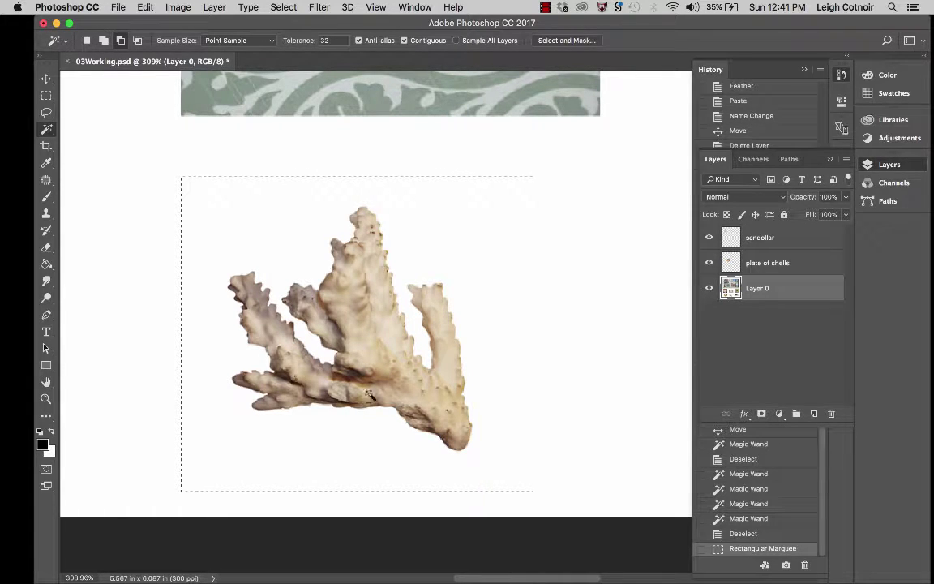
click(278, 224)
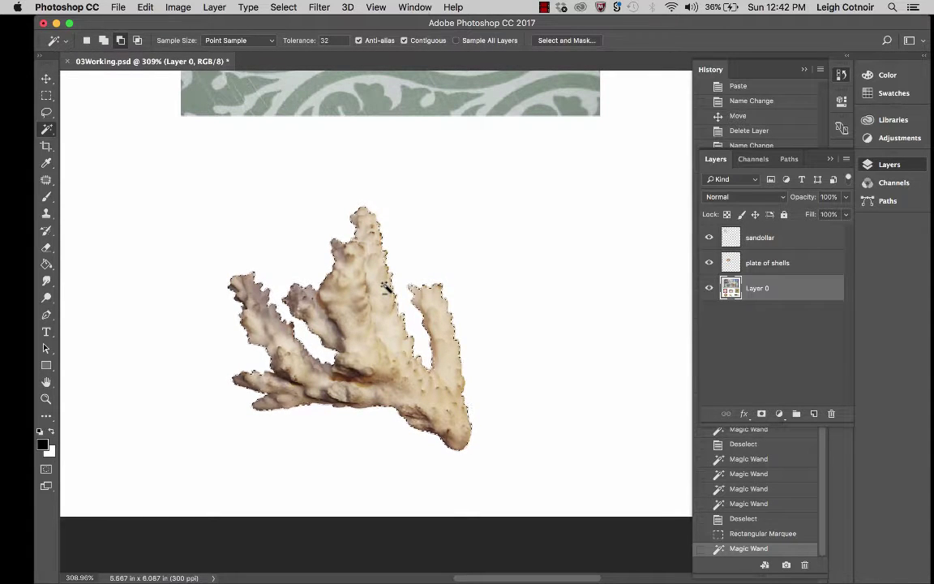
Move the selected coral onto the shadow marked C in the window frame and deselect it
scroll(386, 287, down, 10)
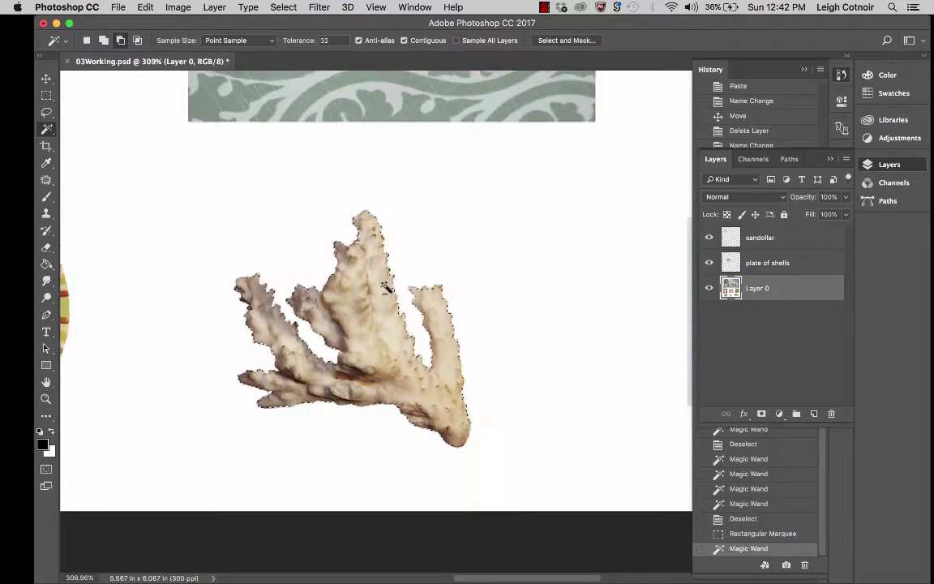
scroll(386, 287, up, 5)
scroll(386, 287, right, 2)
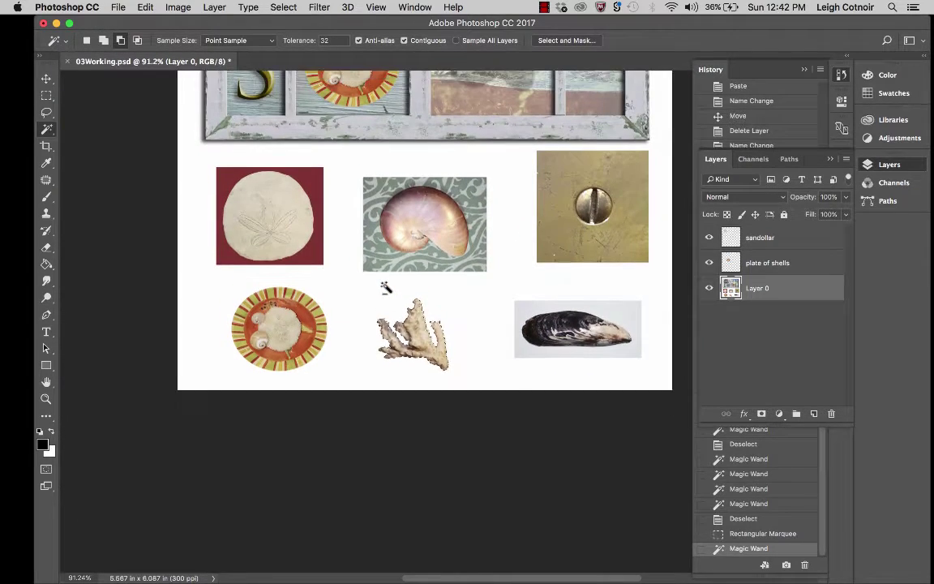
scroll(386, 287, down, 1)
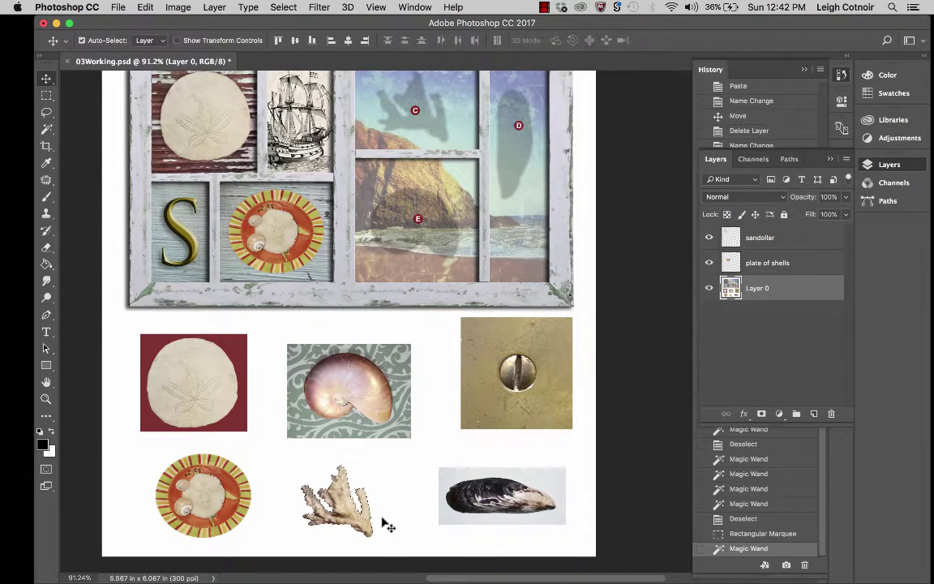
drag(340, 509, 417, 118)
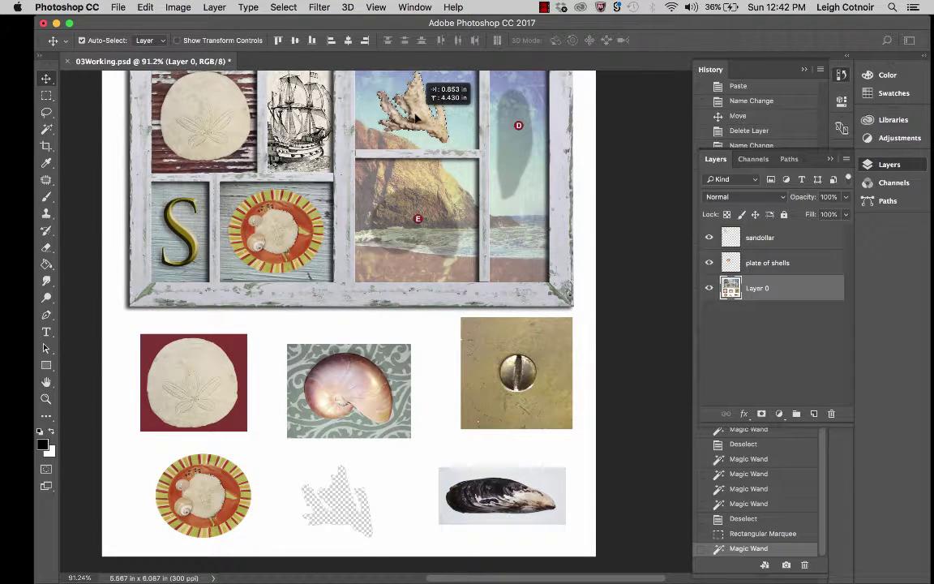
drag(417, 119, 418, 118)
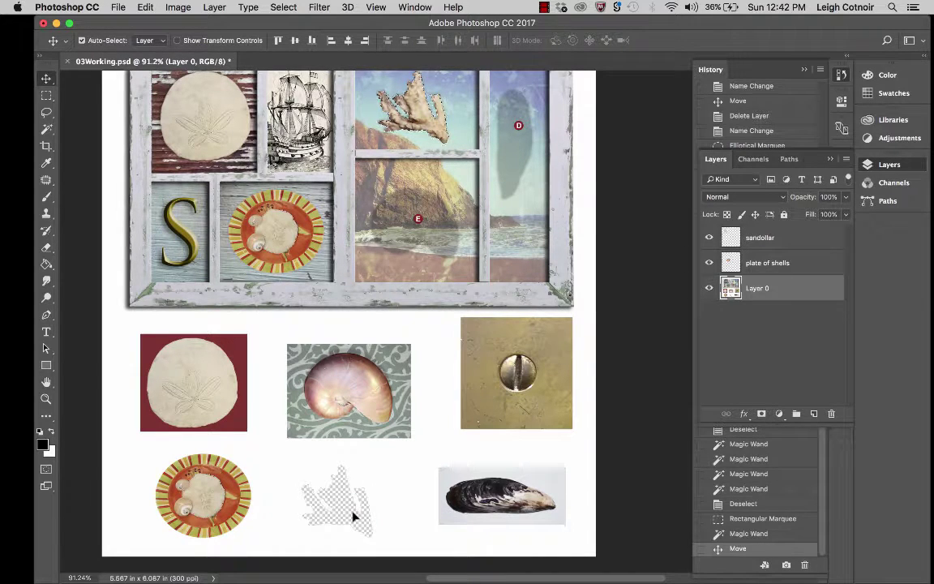
key(super+d)
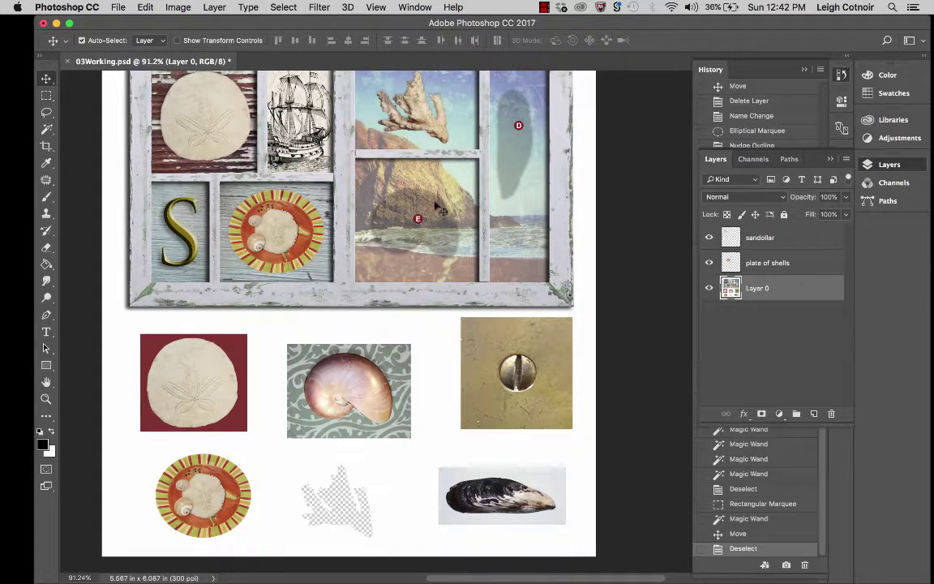
Revert the document history to the last Magic Wand selection, before the coral was moved
scroll(414, 133, down, 2)
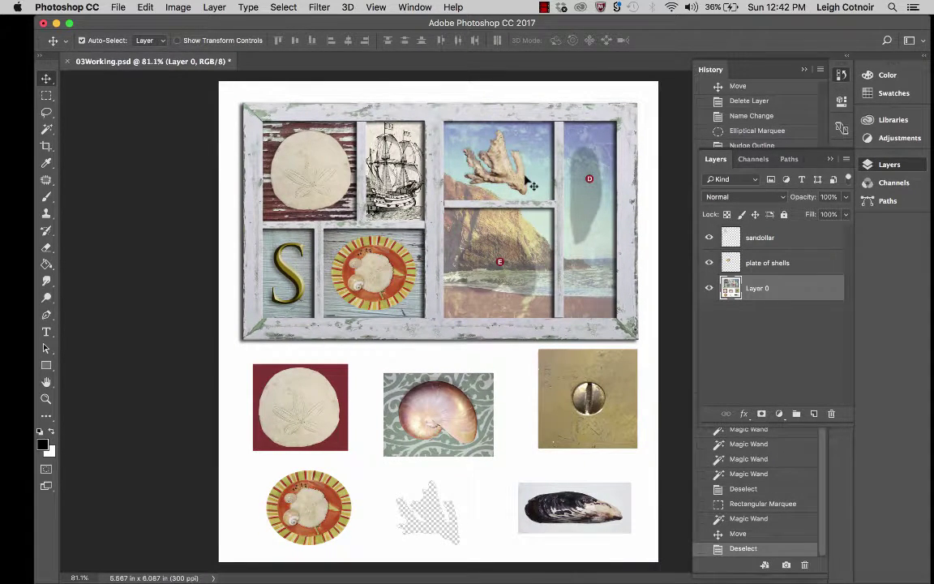
click(841, 75)
click(841, 75)
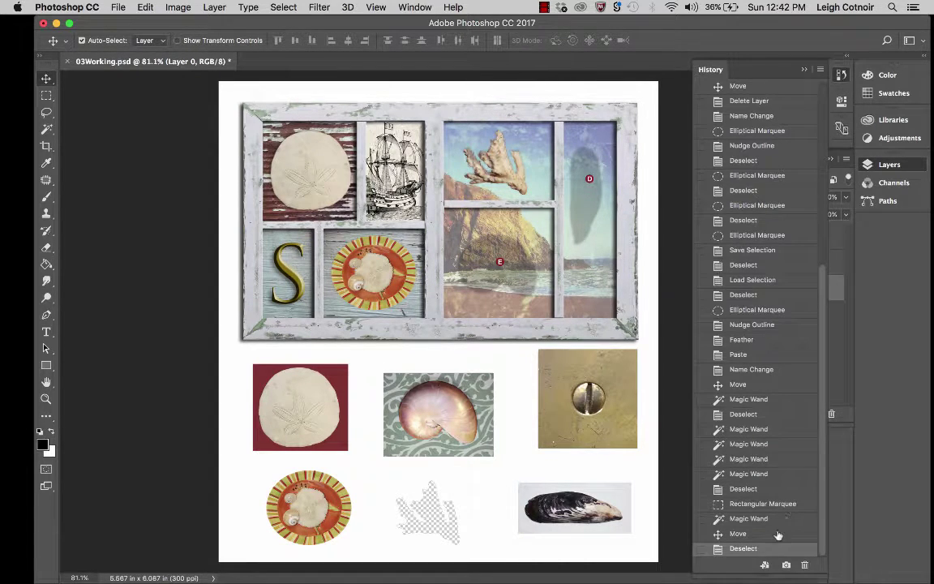
click(752, 518)
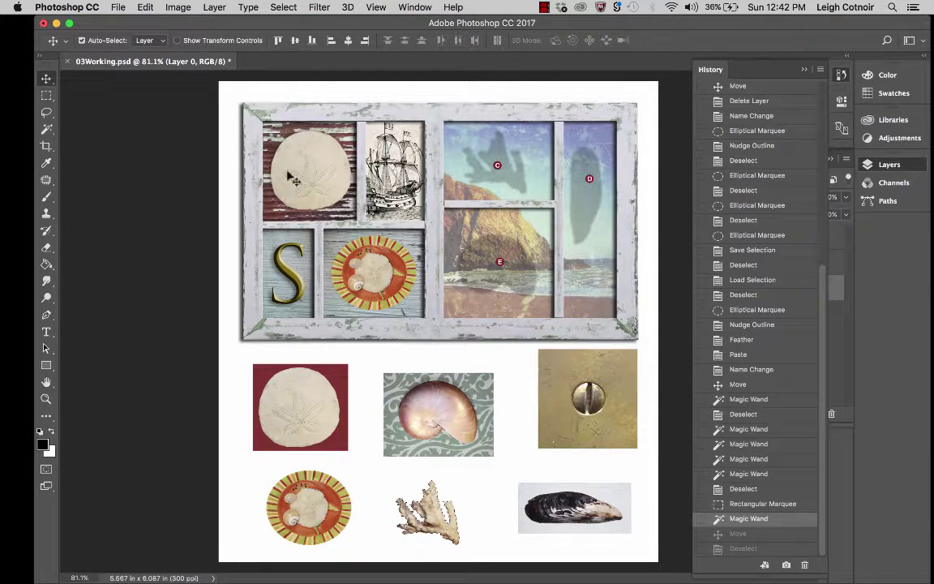
Save the coral selection as a new channel named "corel - mine unfeathered"
click(284, 7)
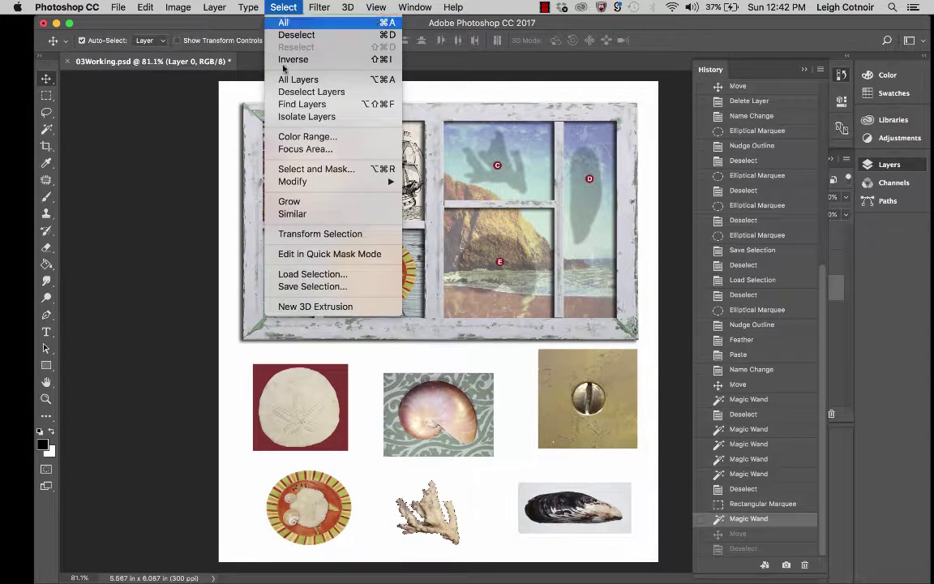
click(312, 286)
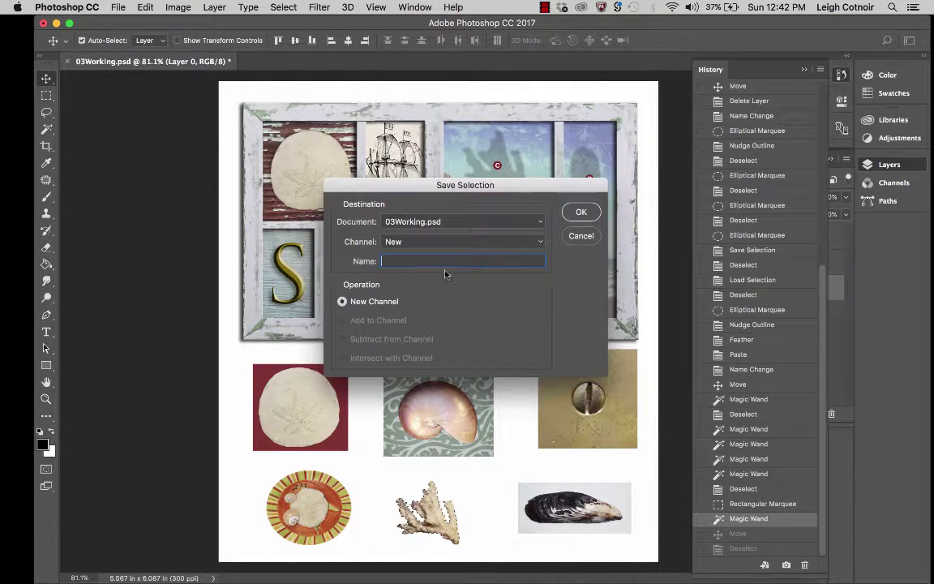
click(444, 243)
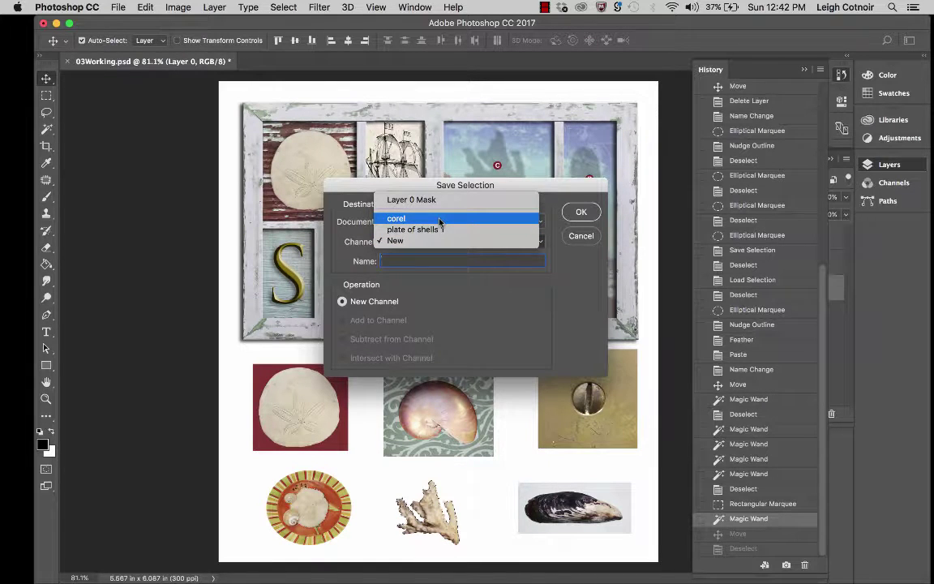
click(418, 262)
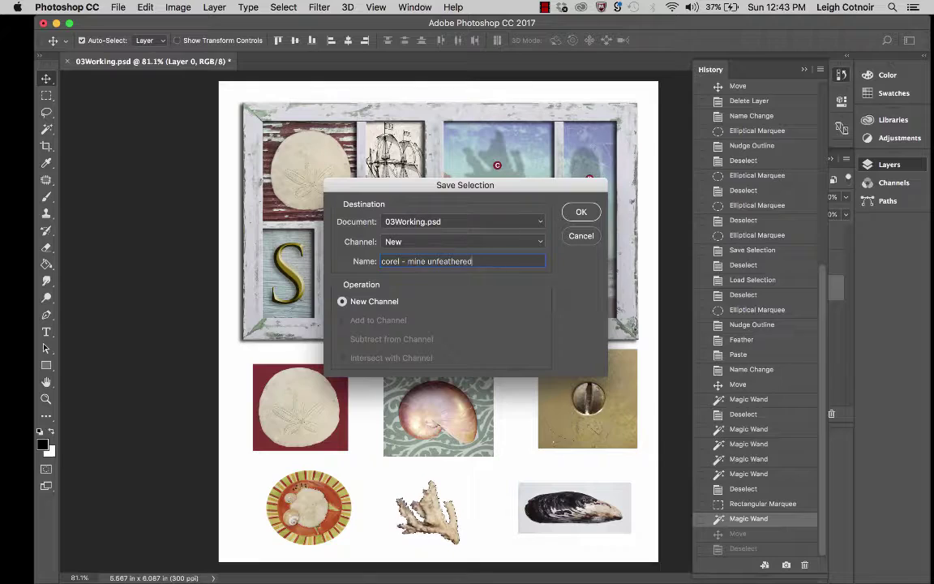
key(Return)
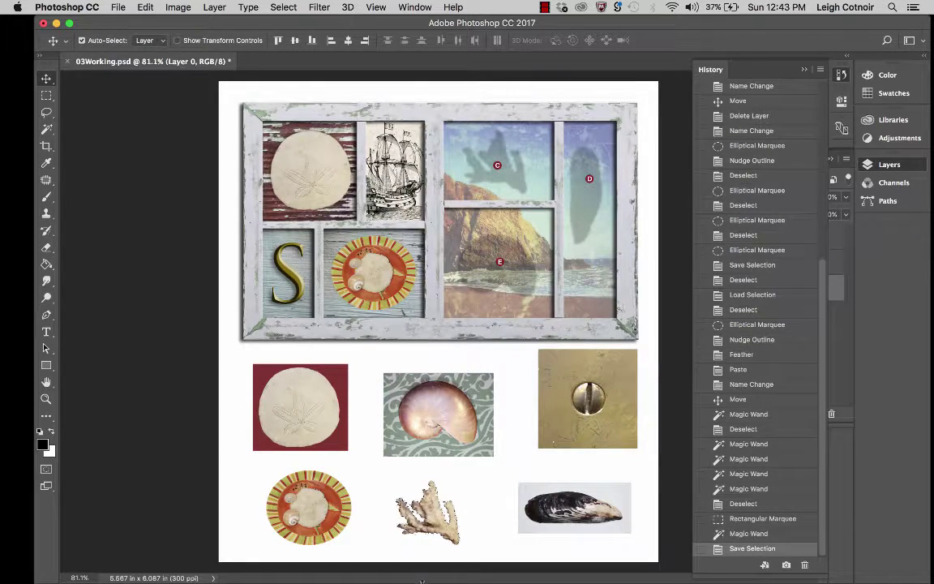
Feather the coral selection with a radius of 1 pixel
scroll(448, 521, up, 3)
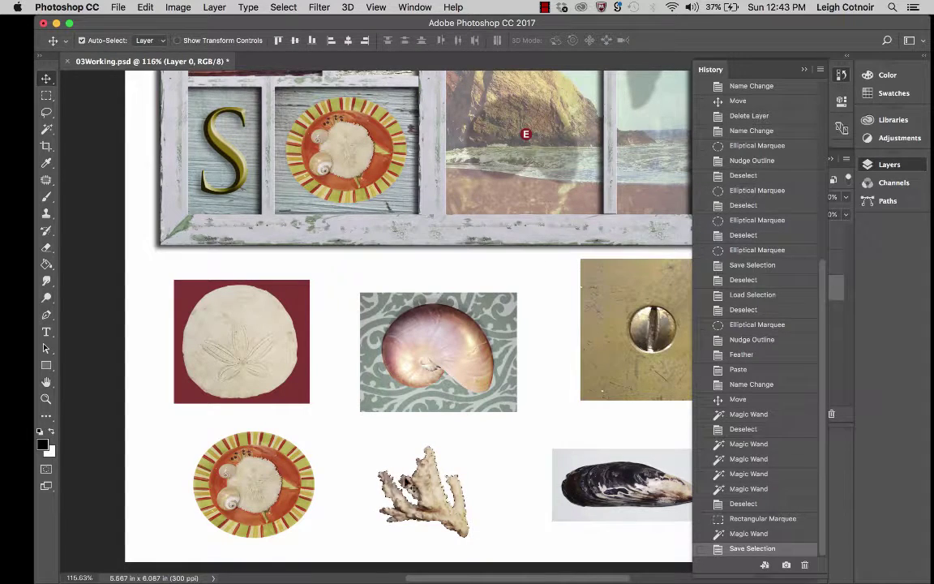
click(285, 7)
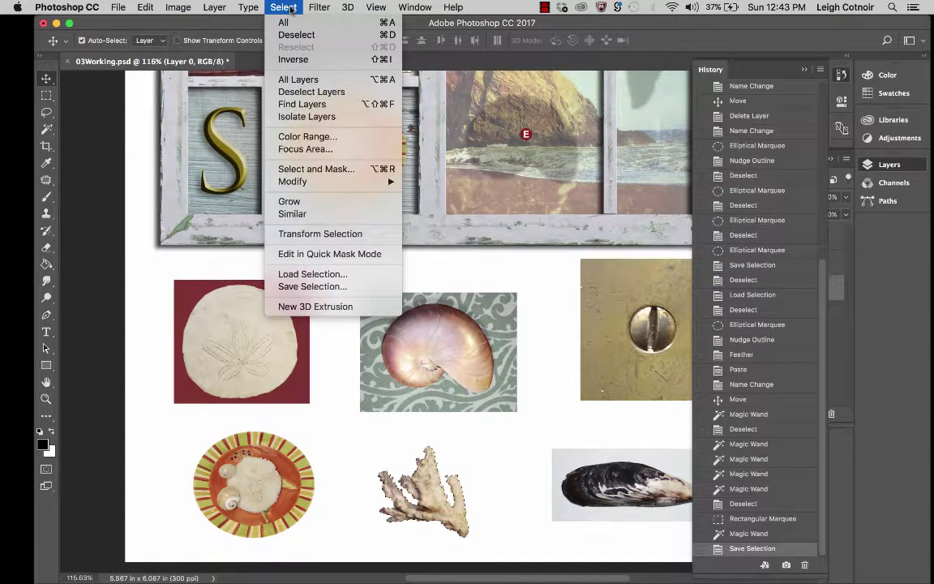
mouse_move(313, 180)
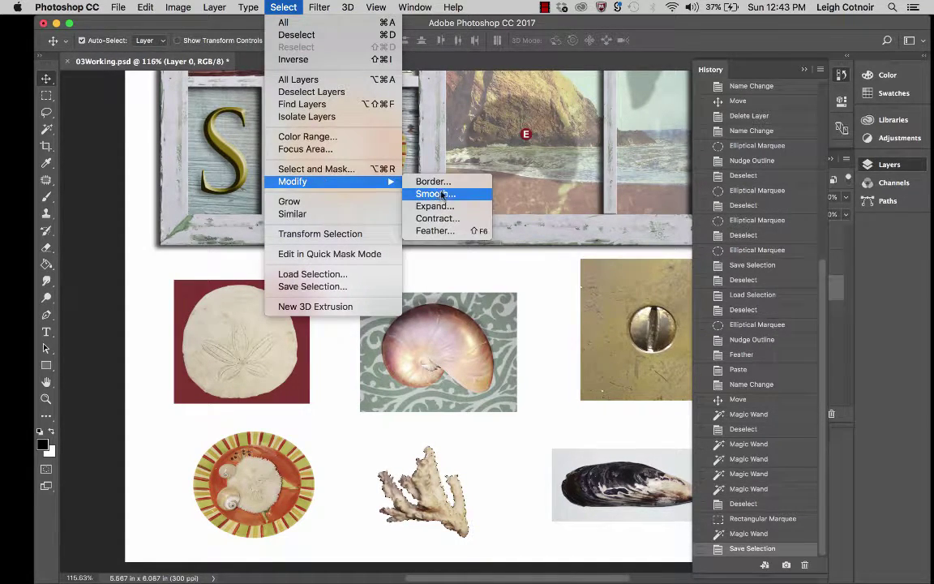
click(437, 231)
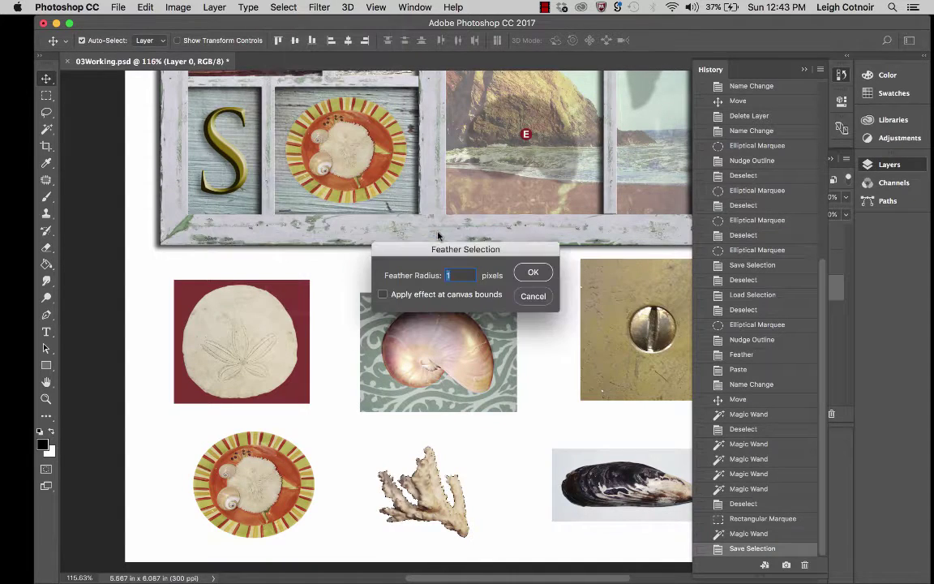
click(535, 272)
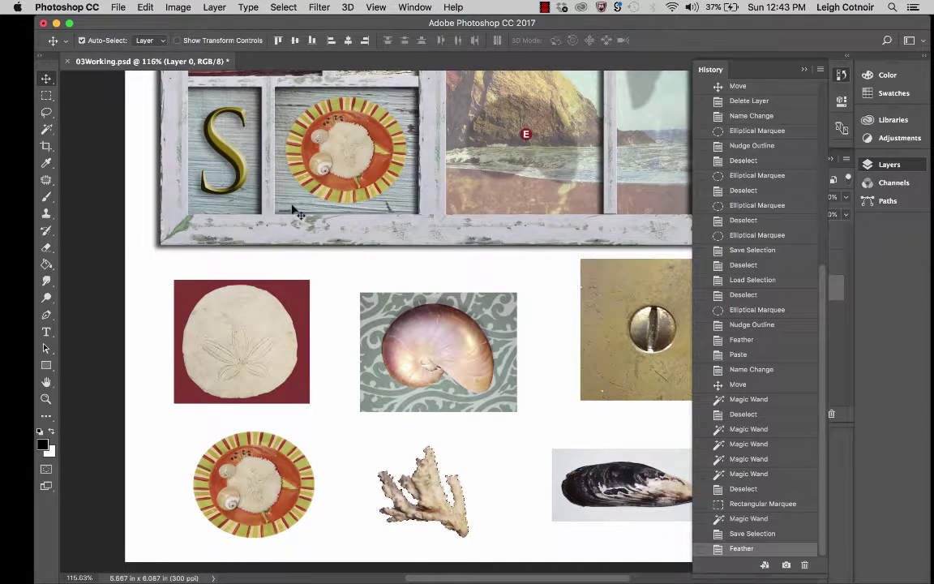
Copy the feathered coral and paste it onto its own new layer
key(super+c)
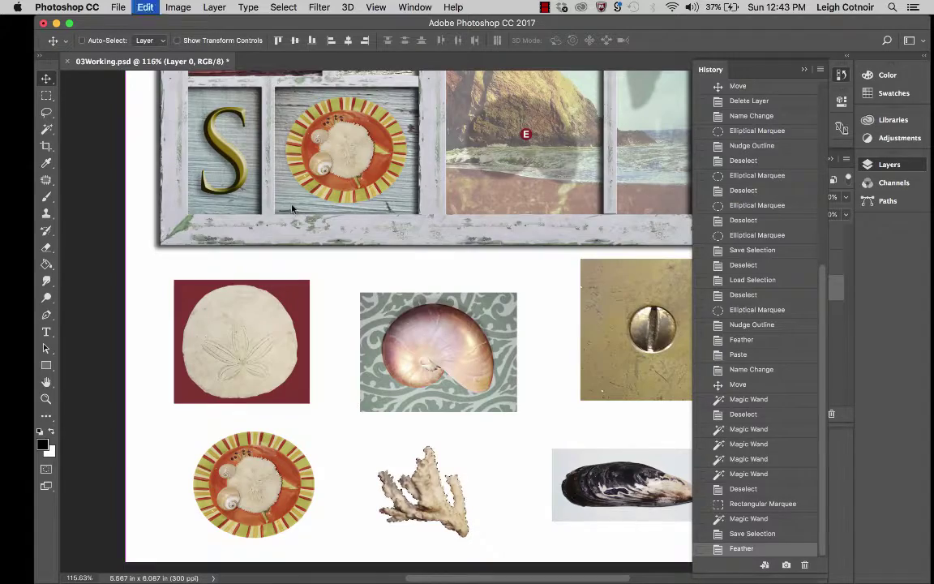
scroll(443, 95, up, 2)
scroll(444, 96, up, 8)
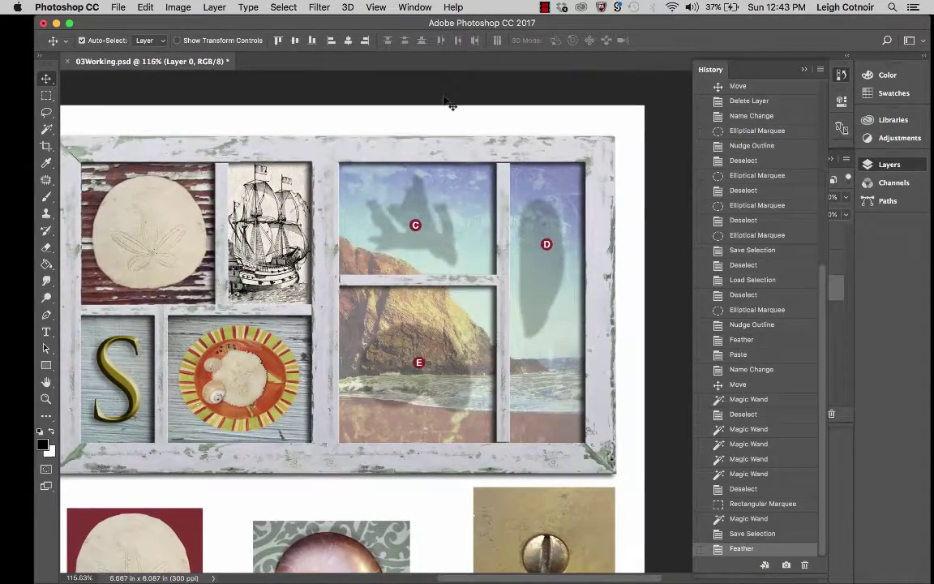
scroll(443, 96, down, 8)
scroll(449, 104, down, 2)
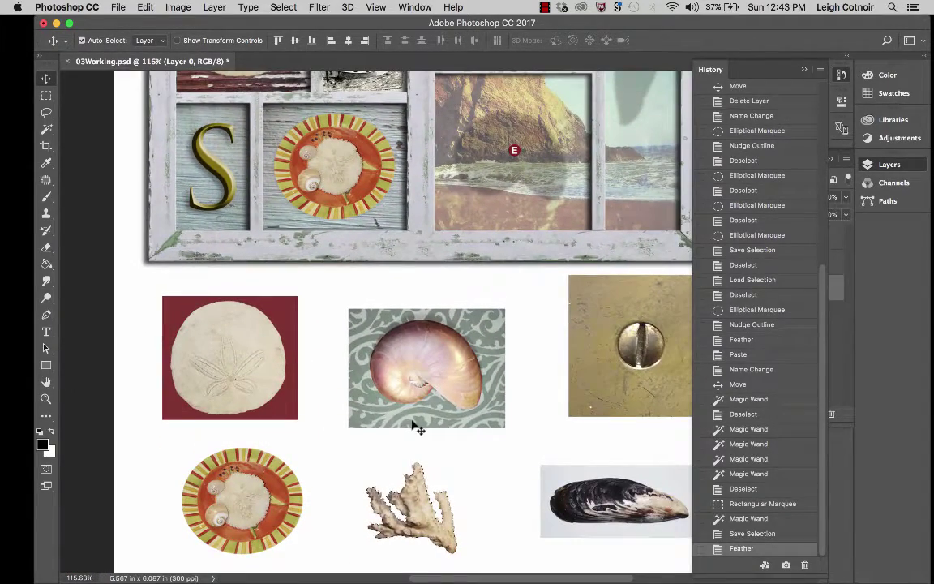
key(super+v)
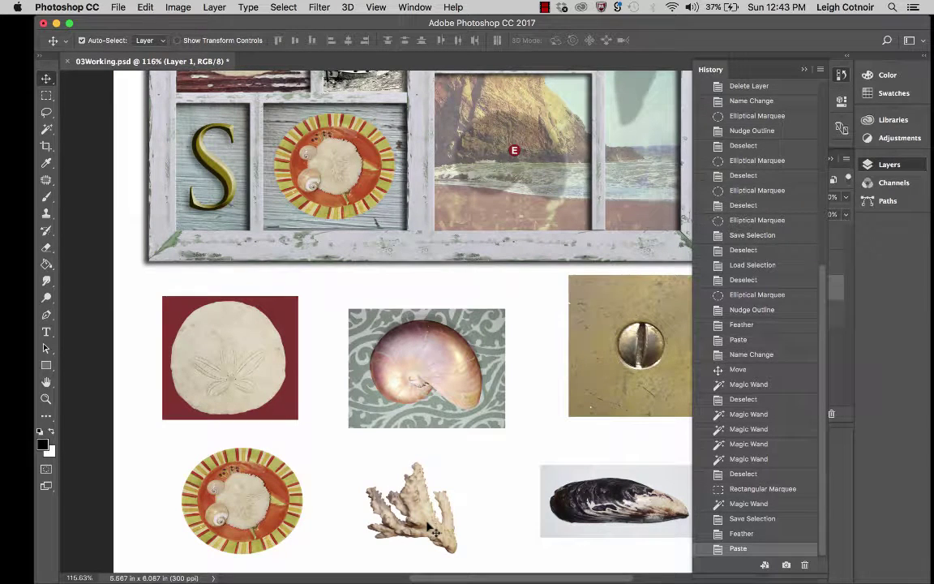
Rename the pasted coral layer as "corel"
click(847, 371)
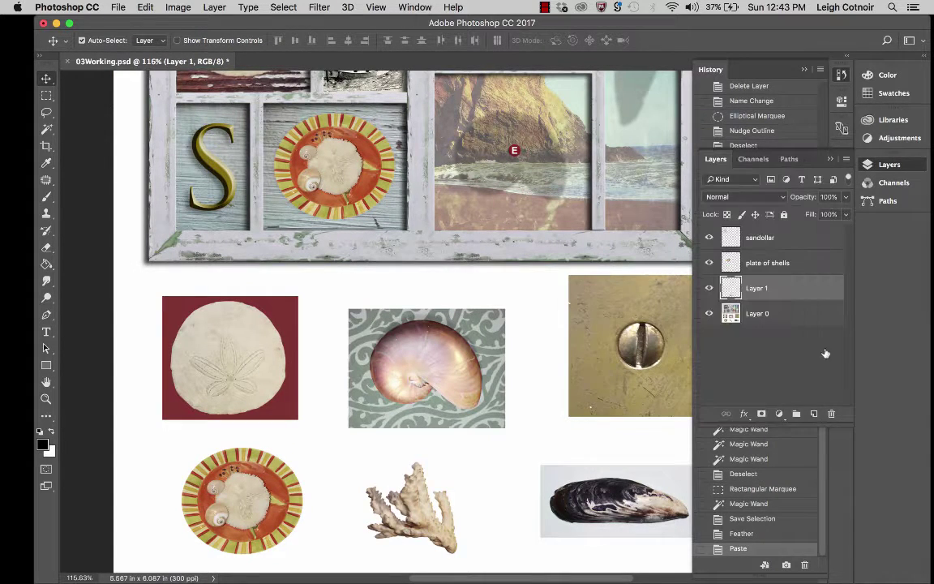
double_click(758, 288)
text(corel)
key(Return)
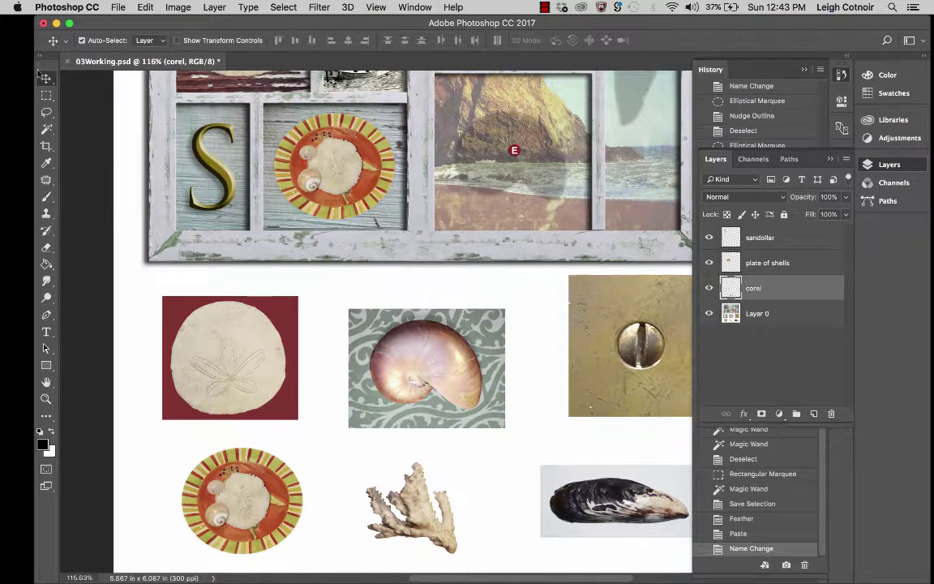
Move the pasted coral up into the window frame so that it covers the shadow marked C
drag(420, 520, 457, 225)
scroll(457, 224, up, 10)
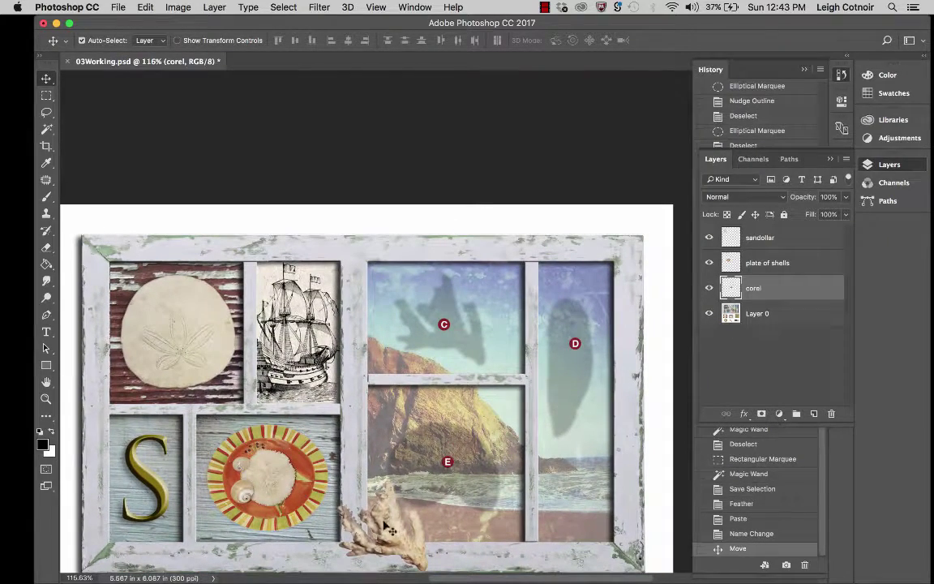
drag(353, 473, 442, 319)
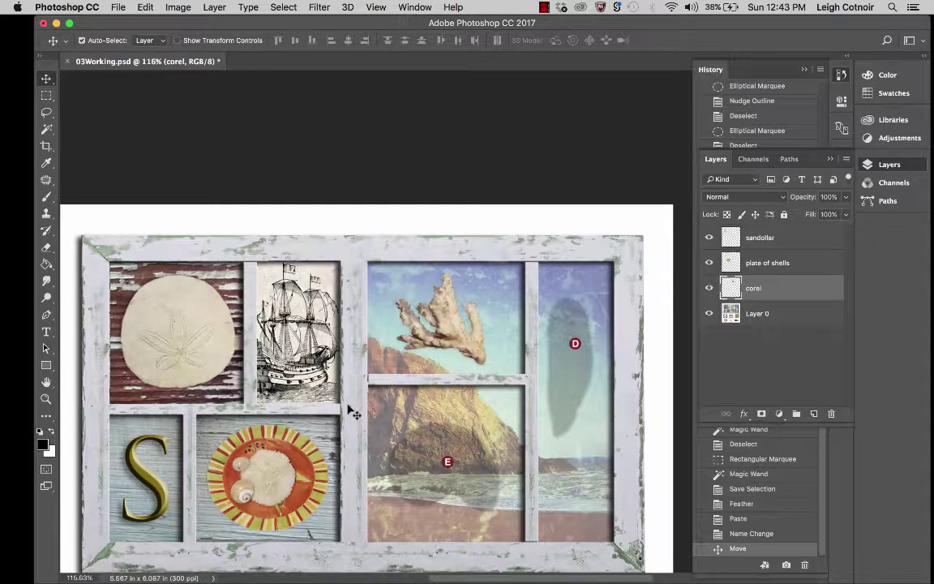
key(super+0)
scroll(340, 507, down, 2)
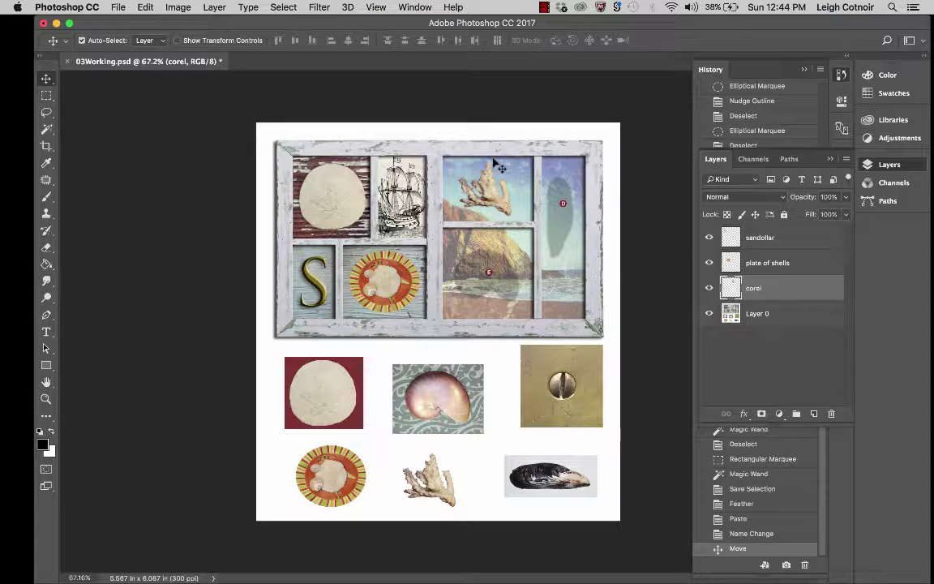
Switch to the Magic Wand and set it to make a new selection instead of subtracting
click(47, 129)
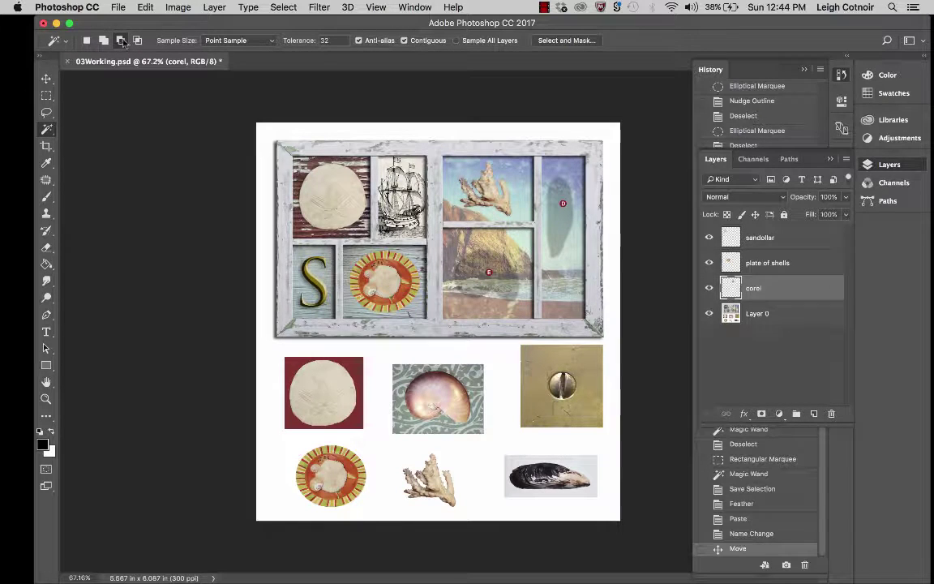
click(86, 43)
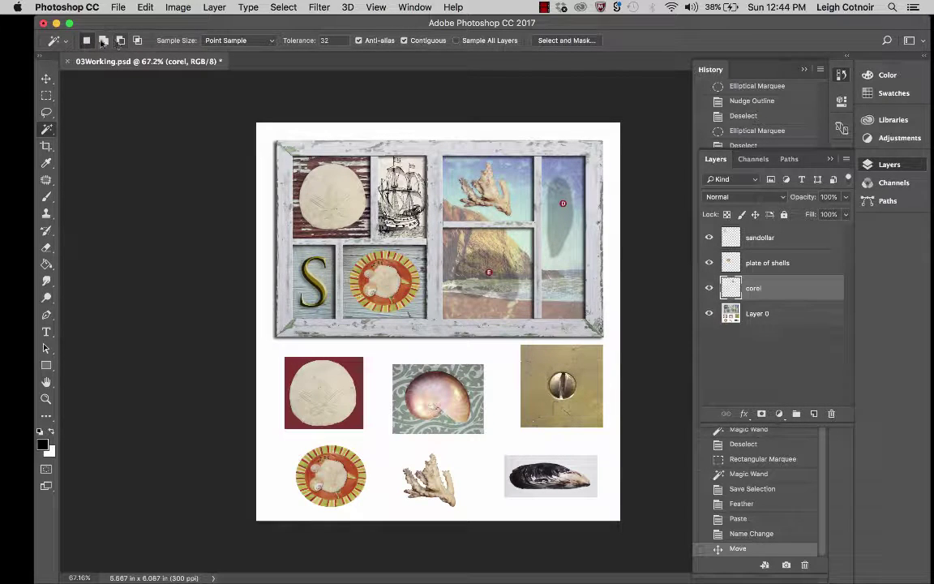